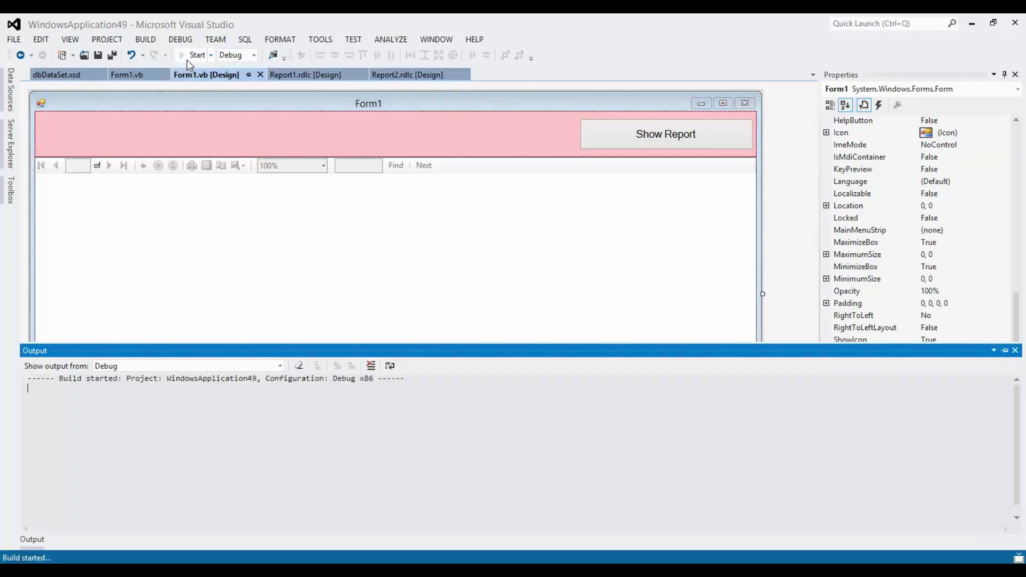
Show the report in the running form and compare its rows with the Students1 table in Access.
left_click(639, 64)
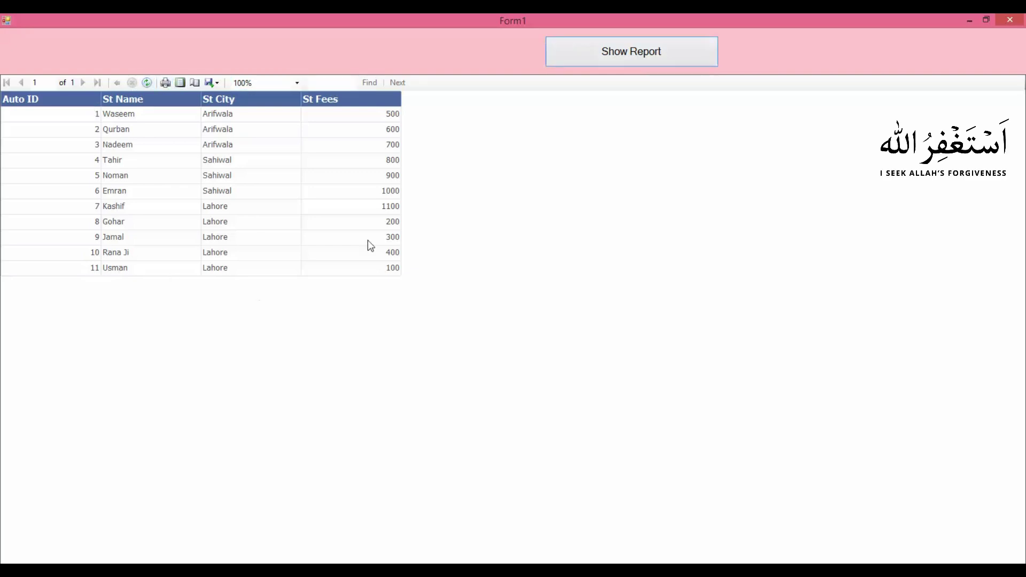
key("alt+Tab")
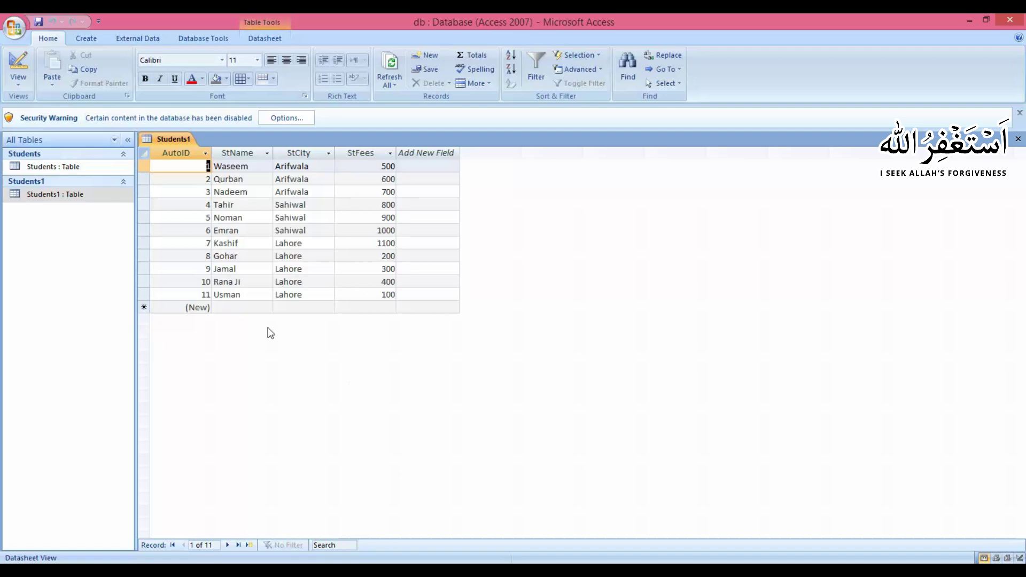
key("alt+Tab")
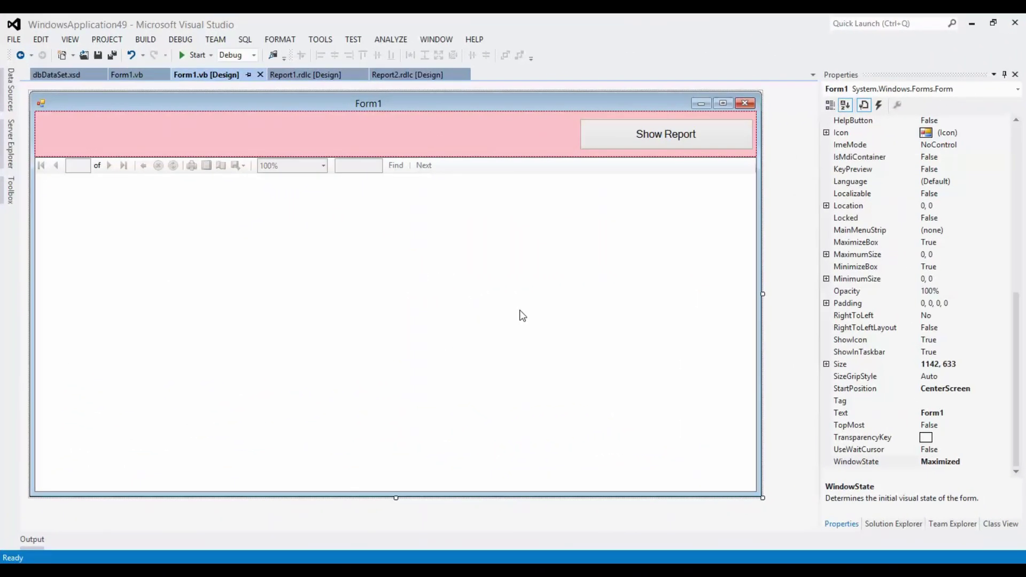
Open the Report2.rdlc design and select its student table.
left_click(444, 280)
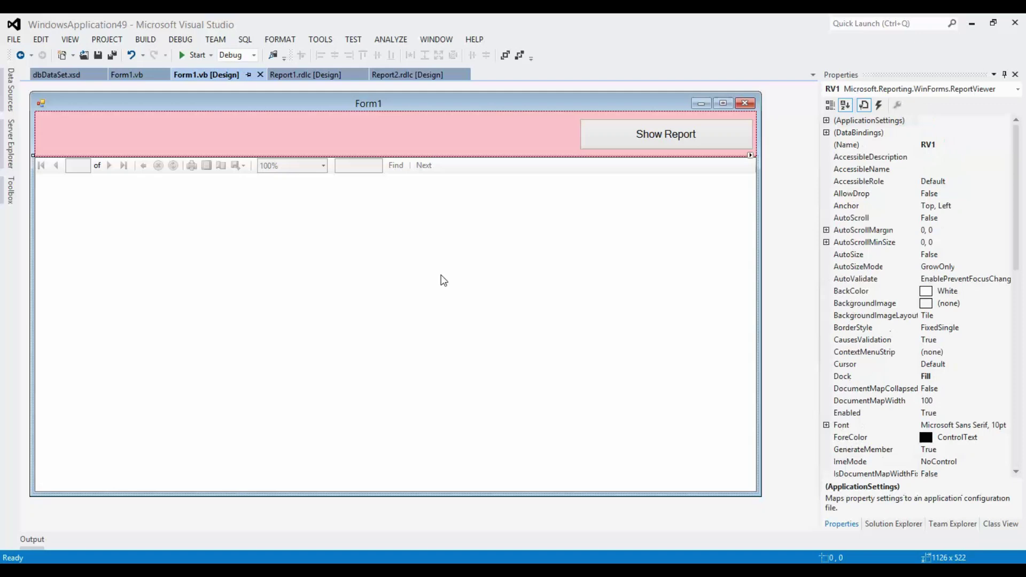
left_click(406, 78)
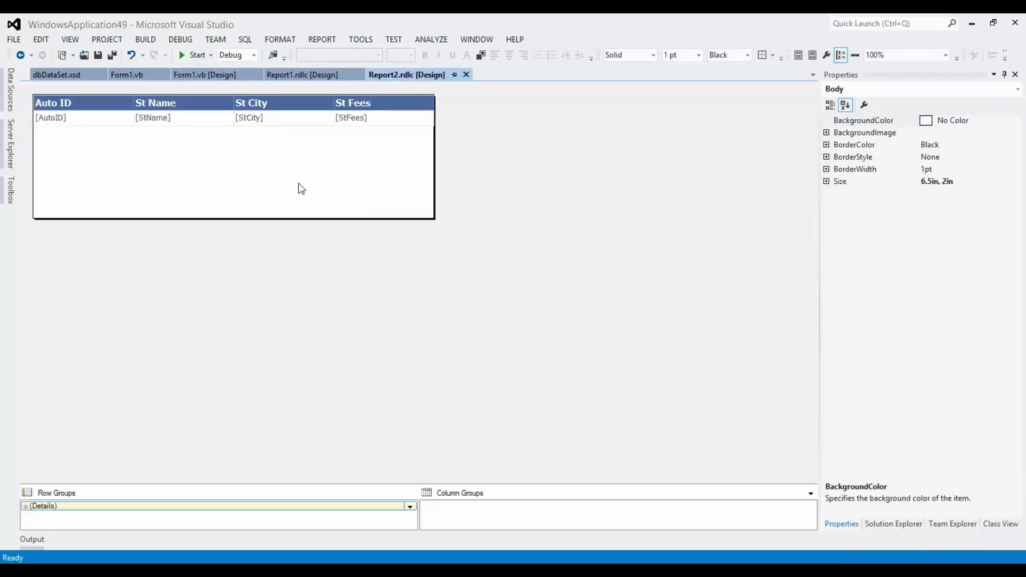
left_click(258, 110)
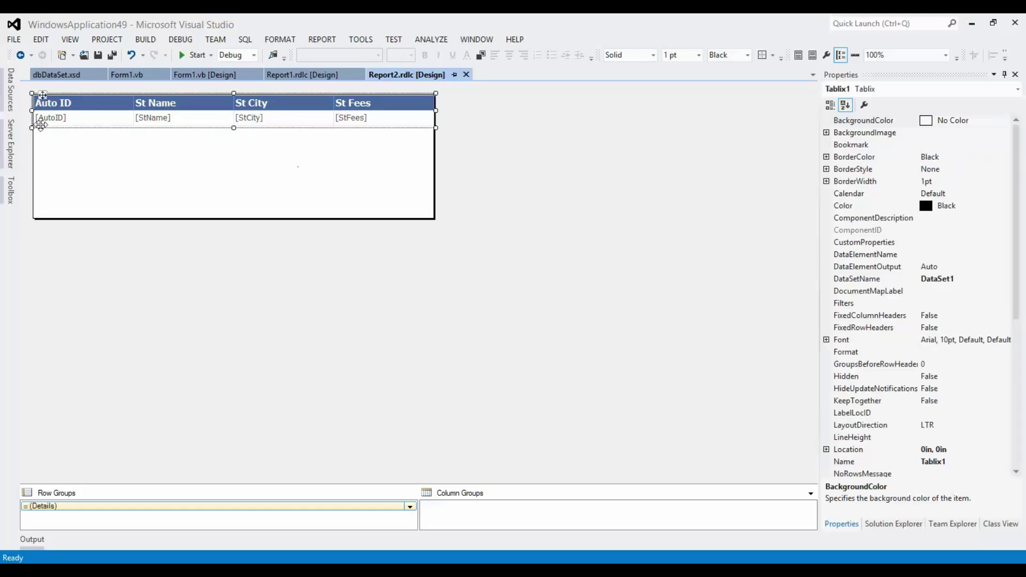
left_click(96, 105)
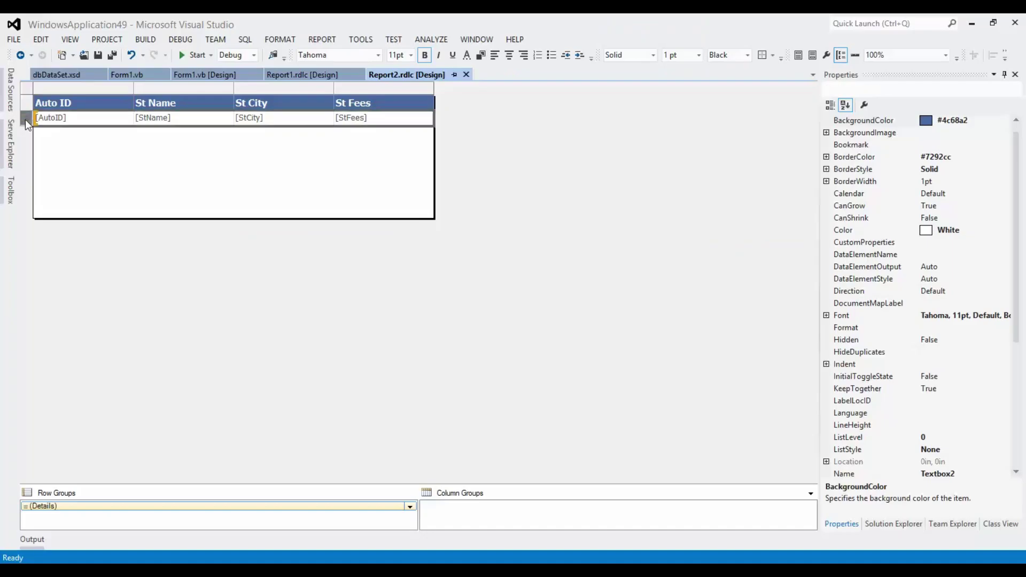
Add a parent row group to the table's detail row, grouped by [StCity], without a group header or footer.
left_click(70, 338)
right_click(69, 338)
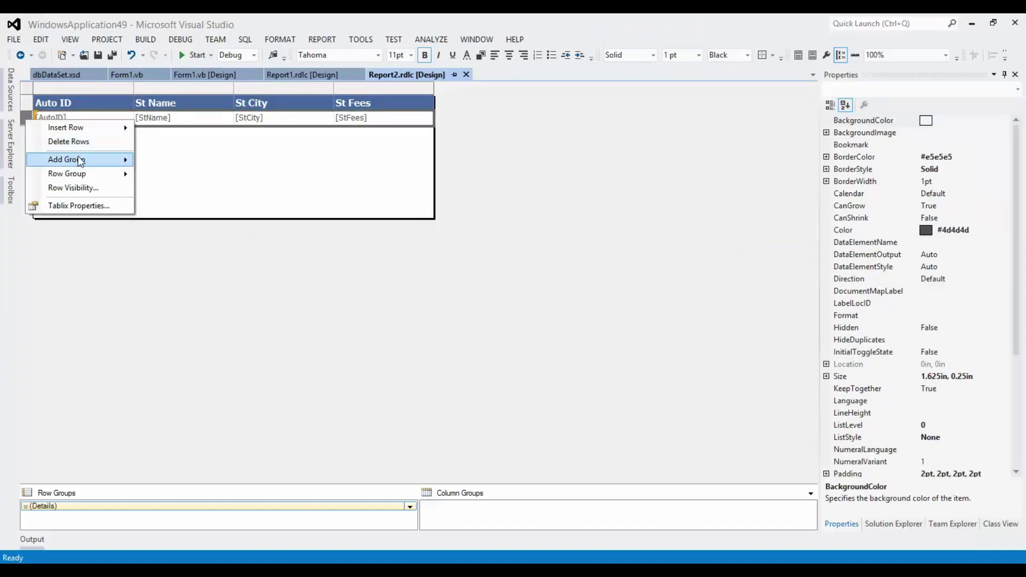
mouse_move(80, 161)
left_click(177, 182)
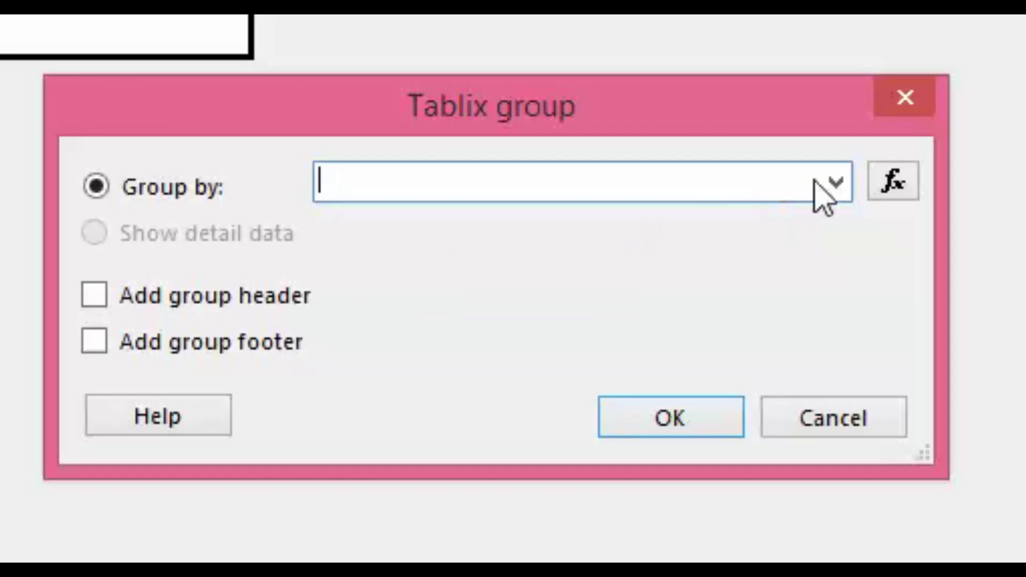
left_click(619, 259)
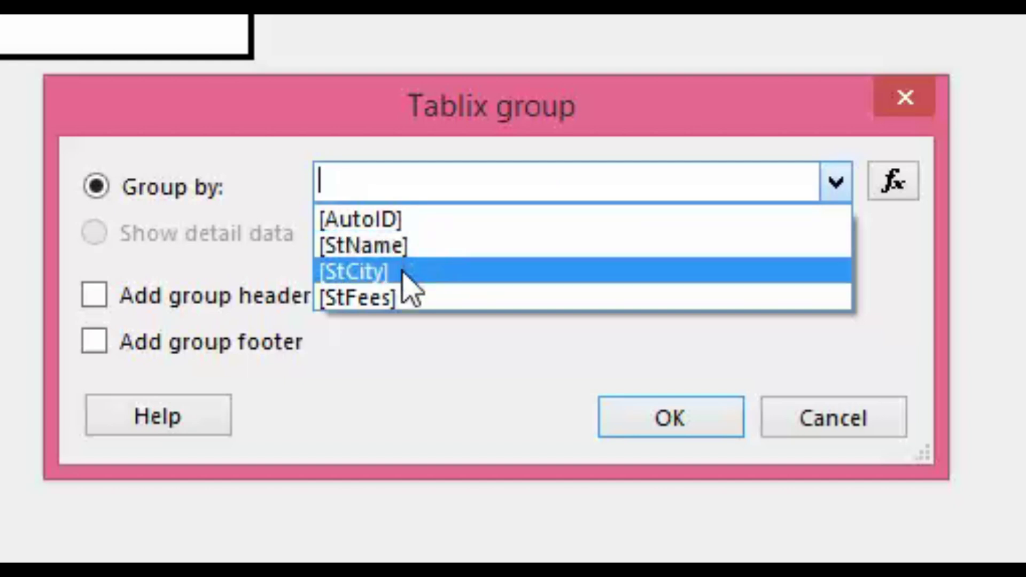
left_click(403, 271)
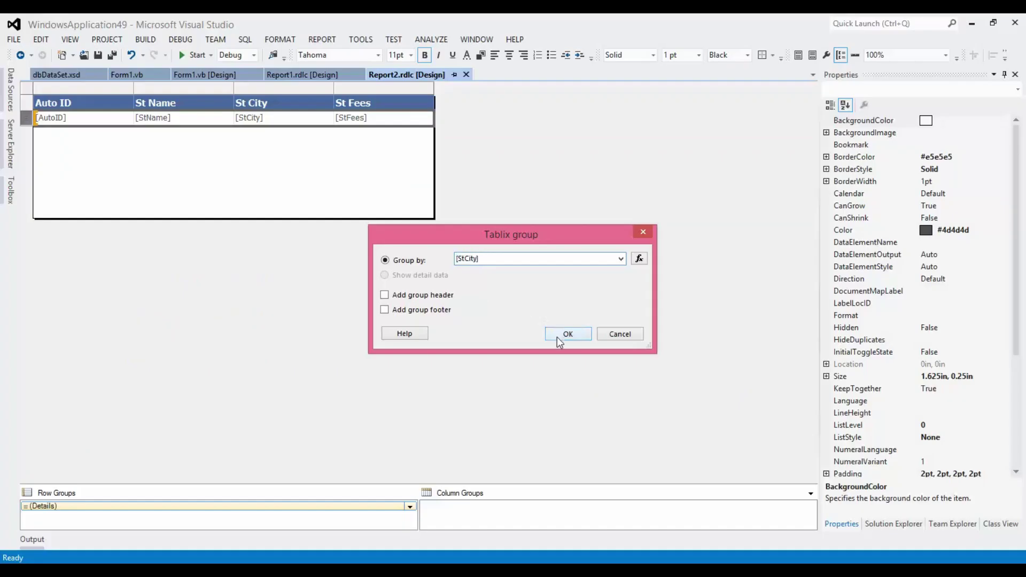
left_click(663, 423)
left_click(343, 194)
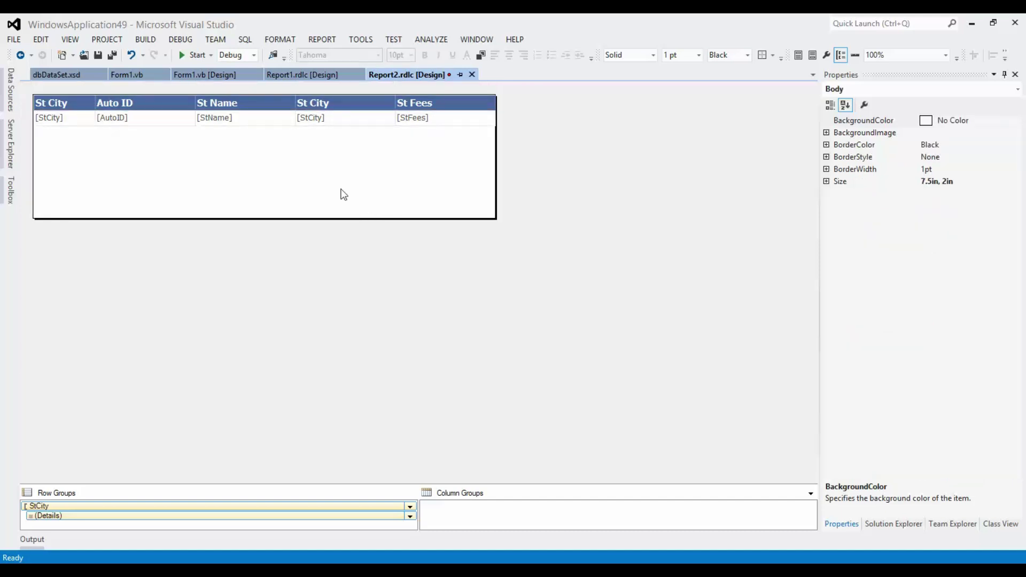
Run the application, show the report to check the grouping by city, and close the form.
left_click(190, 55)
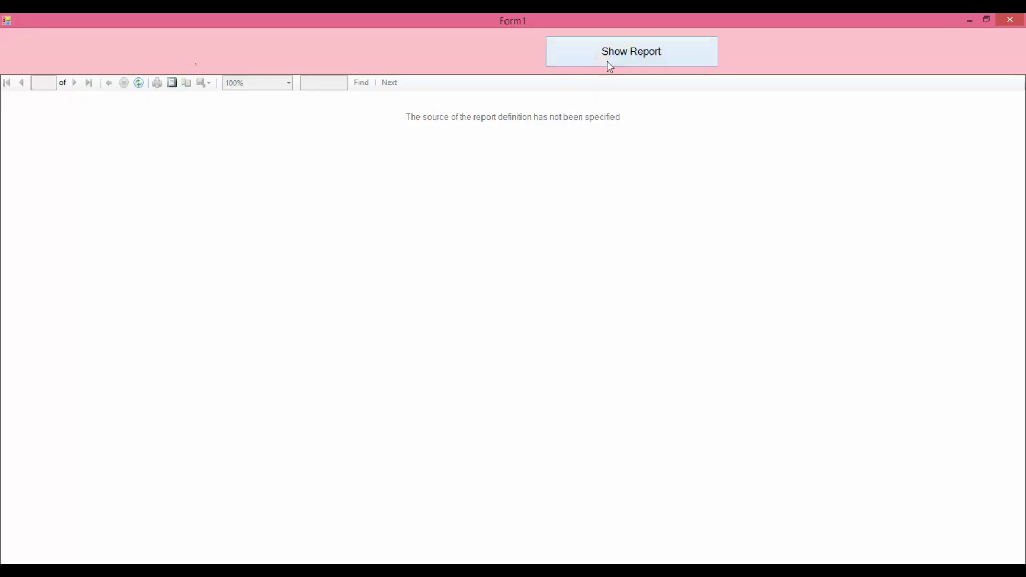
left_click(608, 63)
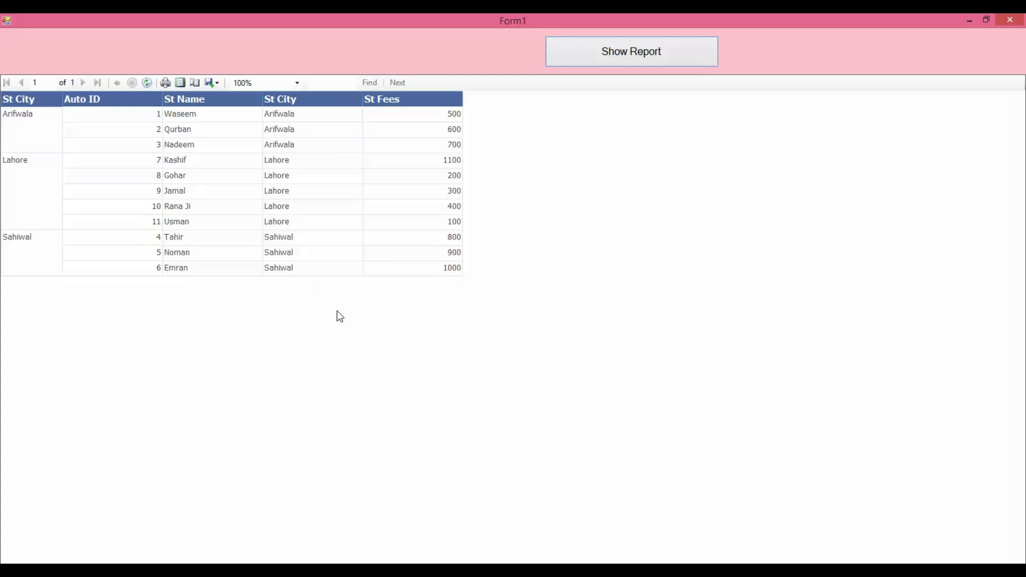
left_click(1010, 21)
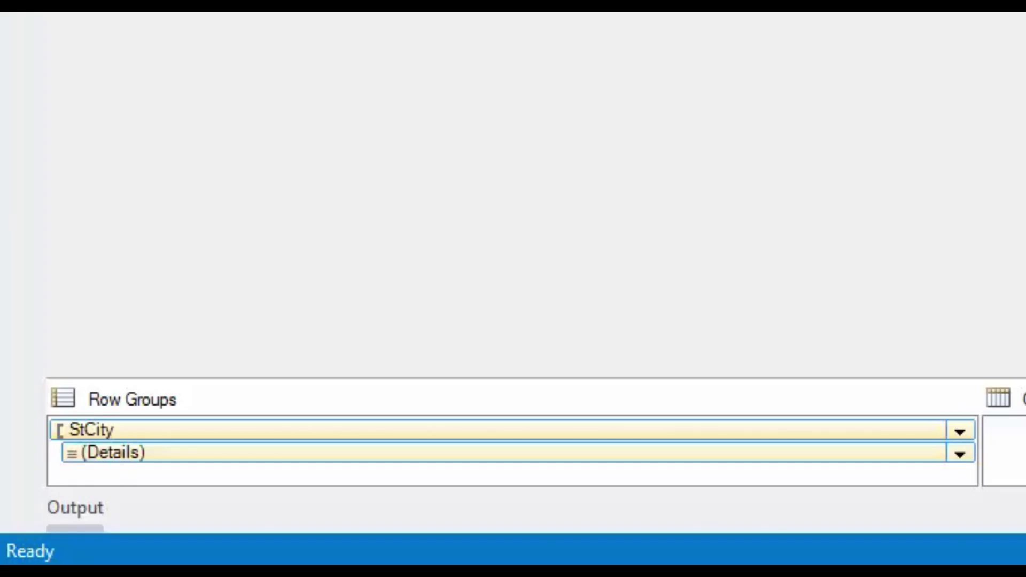
Delete the StCity row group together with its related rows and columns.
left_click(99, 507)
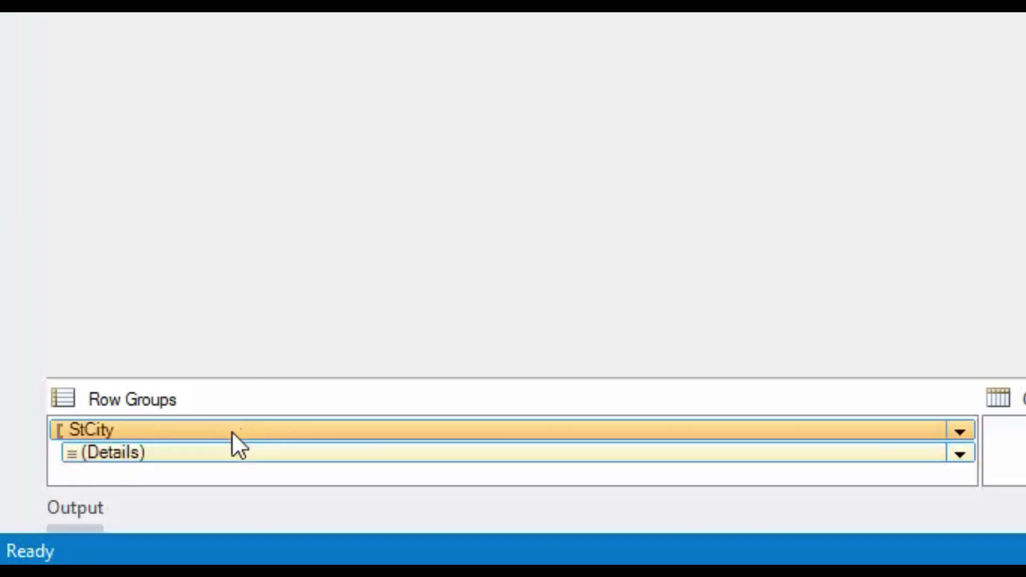
right_click(232, 431)
left_click(270, 505)
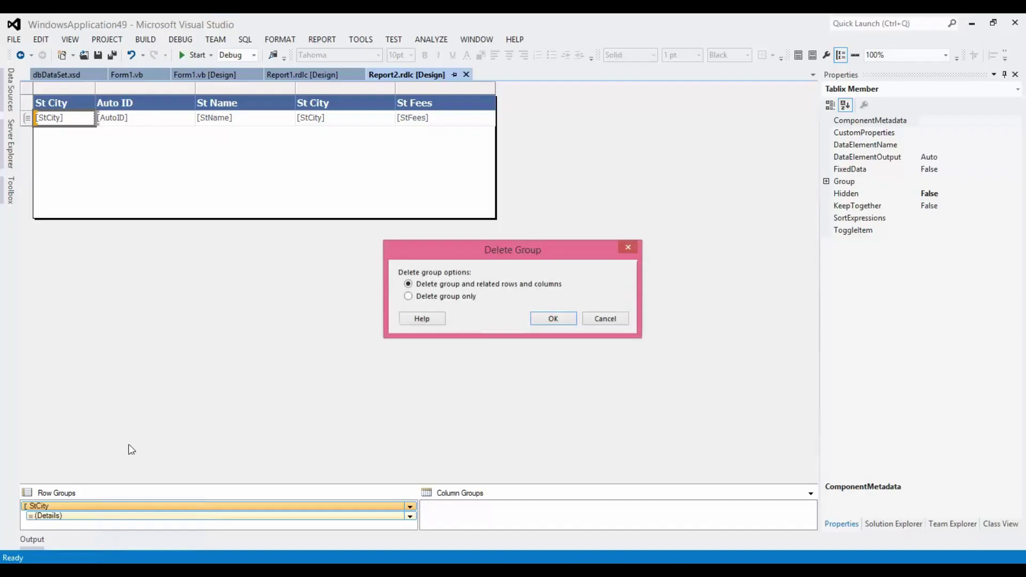
left_click(552, 318)
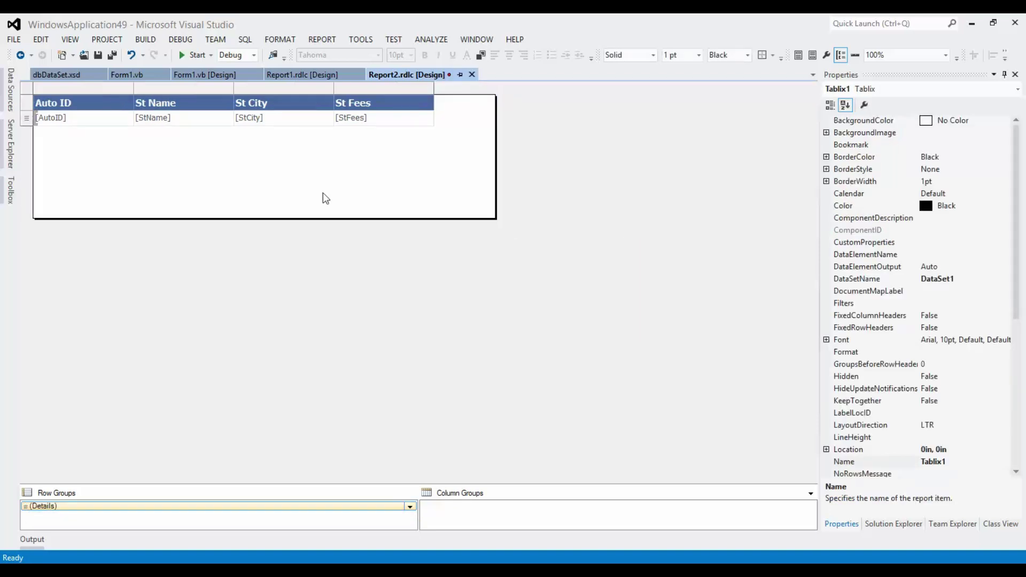
left_click(325, 198)
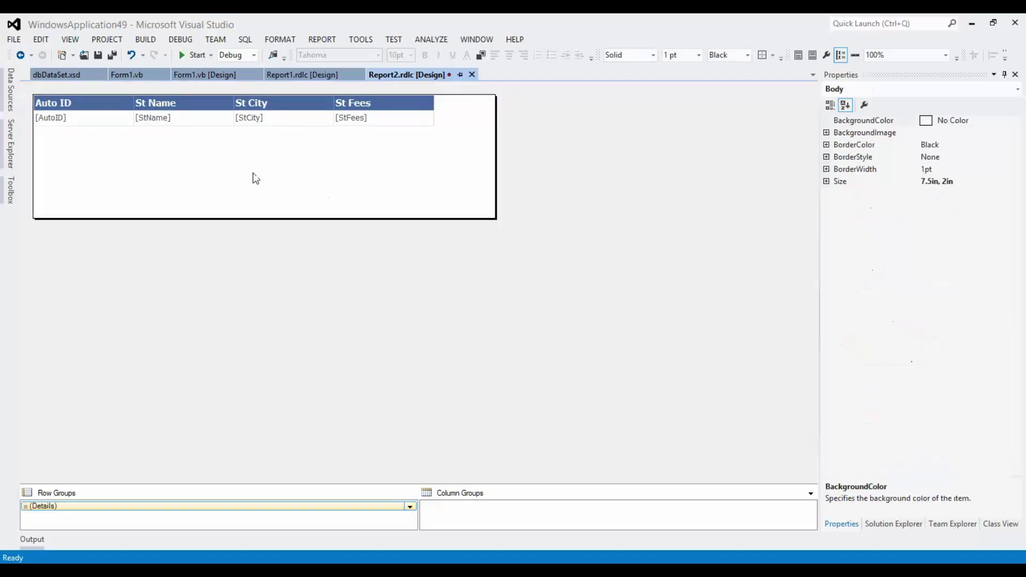
Add a parent row group to the detail row, grouped by [StCity], with both a group header and a group footer.
left_click(125, 114)
right_click(32, 119)
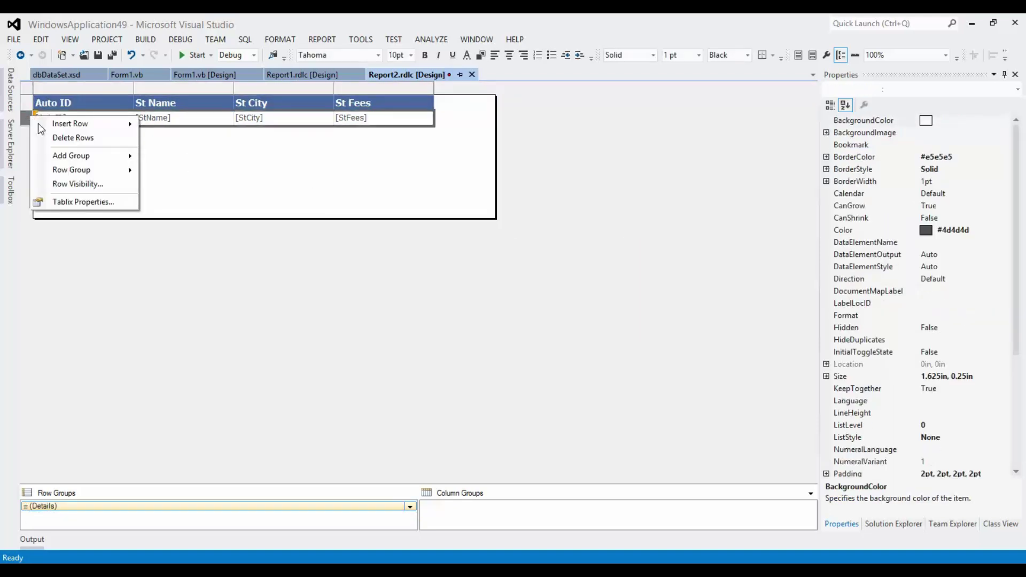
mouse_move(75, 156)
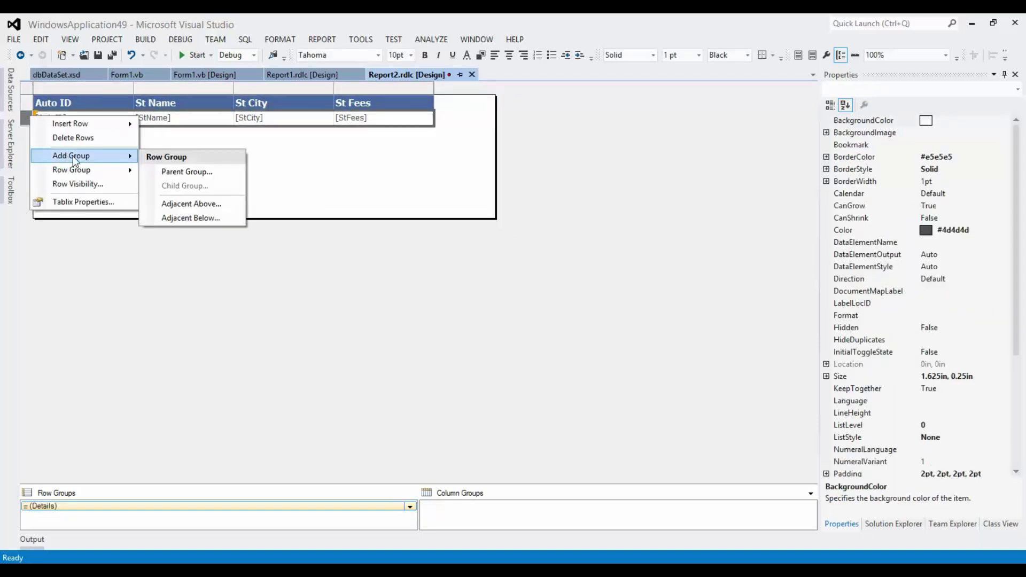
left_click(203, 176)
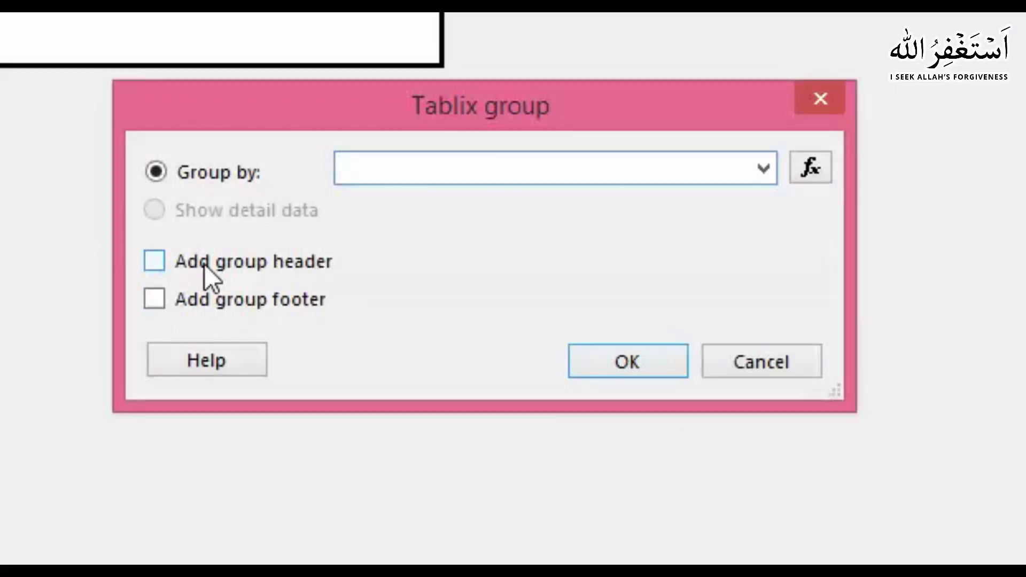
left_click(204, 264)
left_click(236, 303)
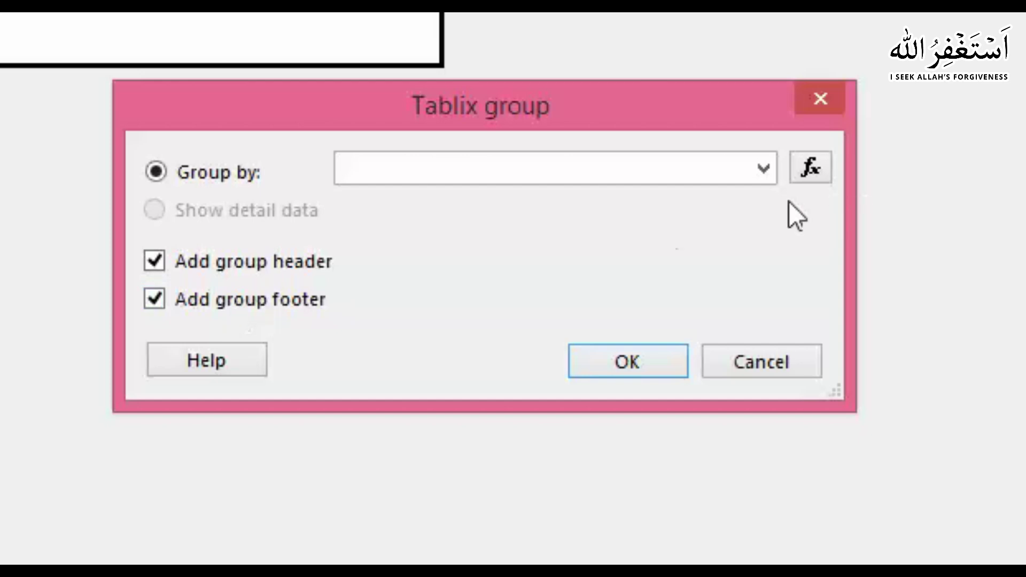
left_click(756, 177)
left_click(550, 242)
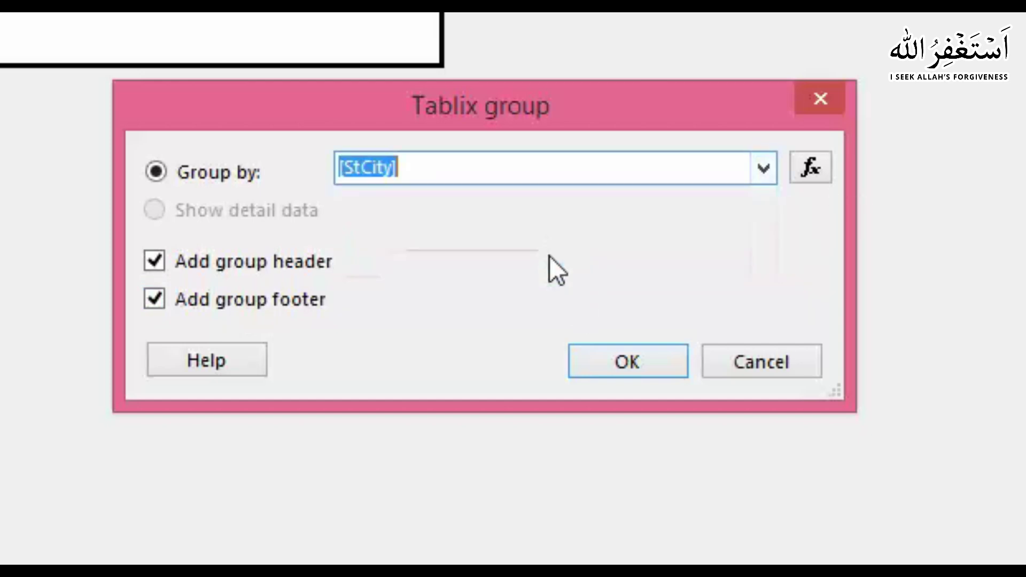
left_click(610, 351)
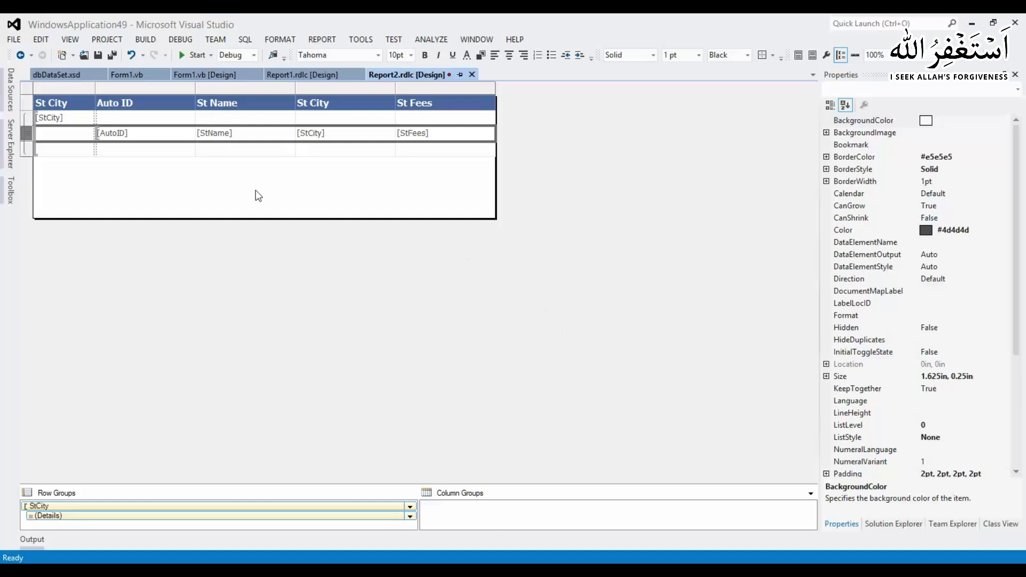
Delete the duplicate St City column between St Name and St Fees.
left_click(134, 118)
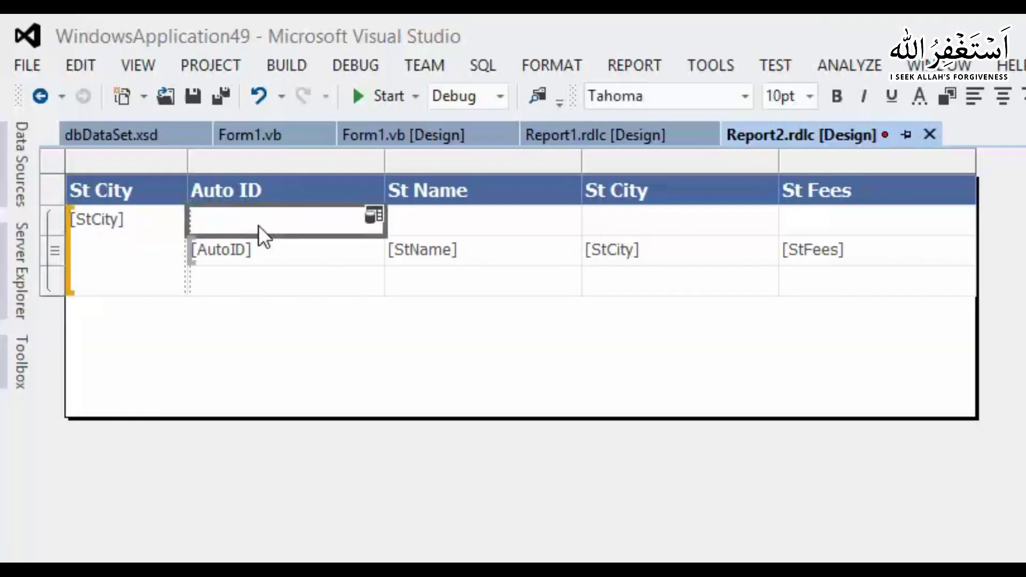
left_click(274, 280)
left_click(341, 377)
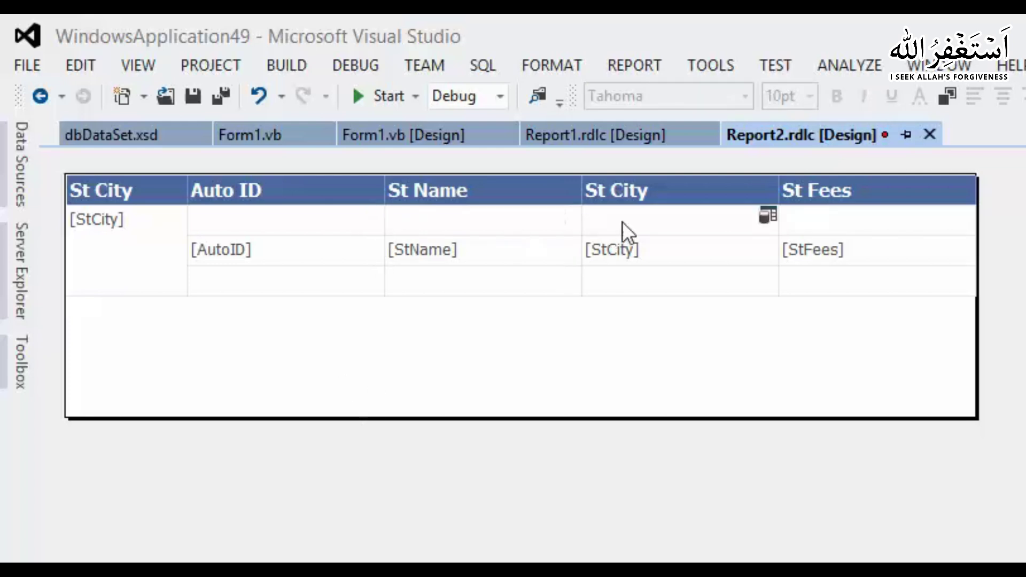
left_click(713, 200)
right_click(713, 159)
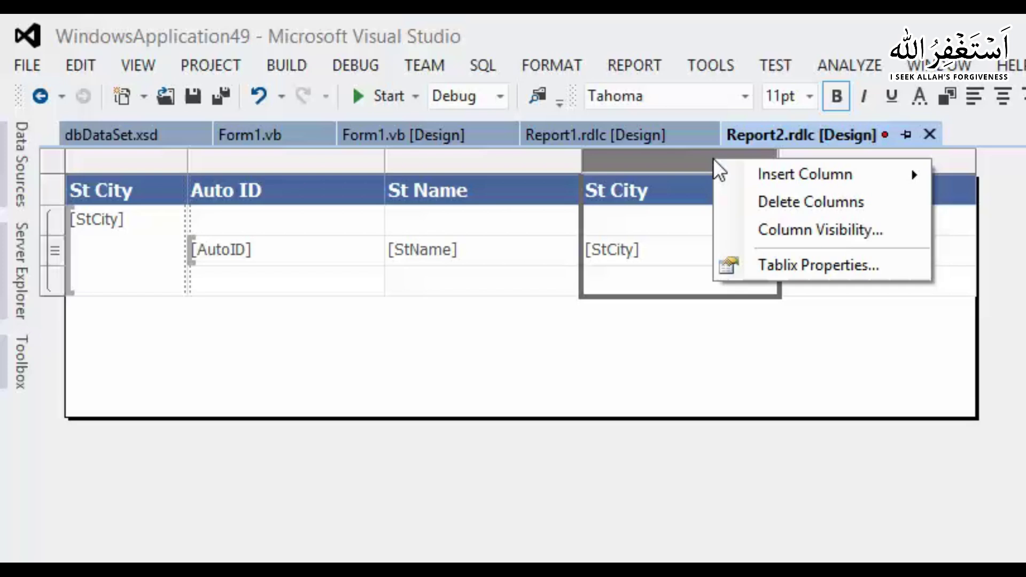
left_click(762, 209)
left_click(498, 366)
Merge the group header cells from Auto ID to St Fees and fill the merged cell with the StCity field.
left_click_drag(271, 221, 624, 227)
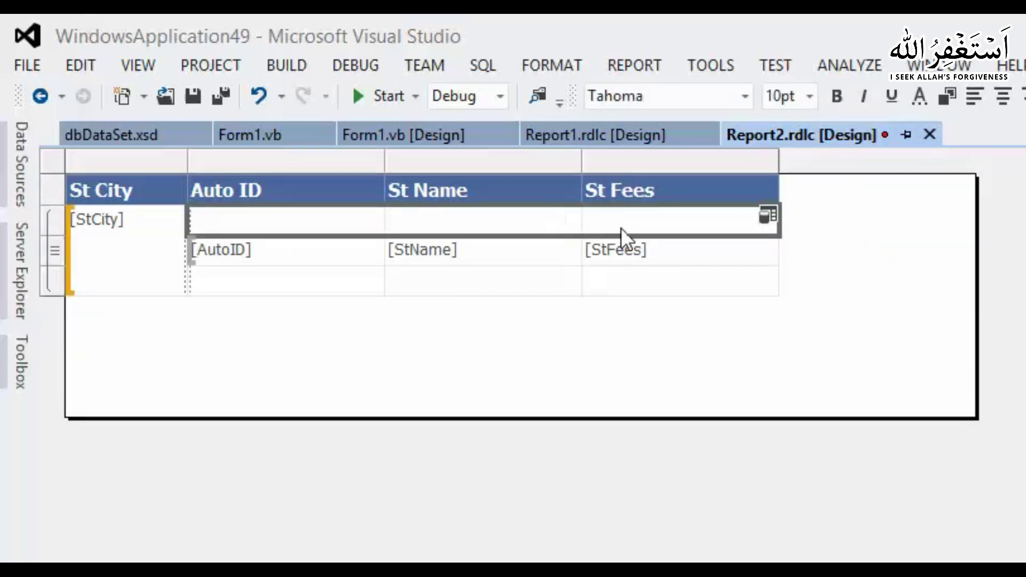
right_click(621, 228)
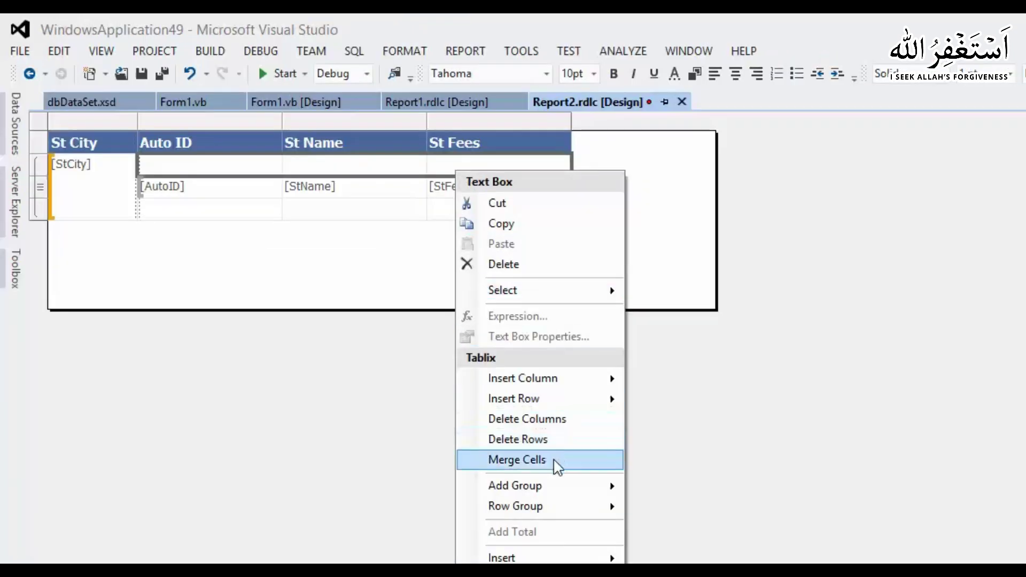
left_click(554, 461)
left_click(768, 217)
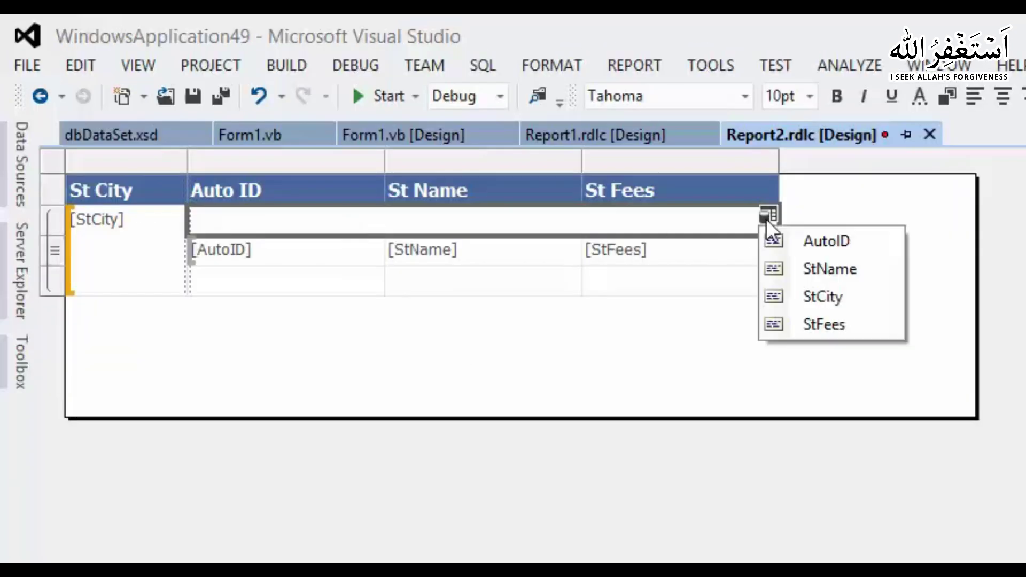
left_click(804, 304)
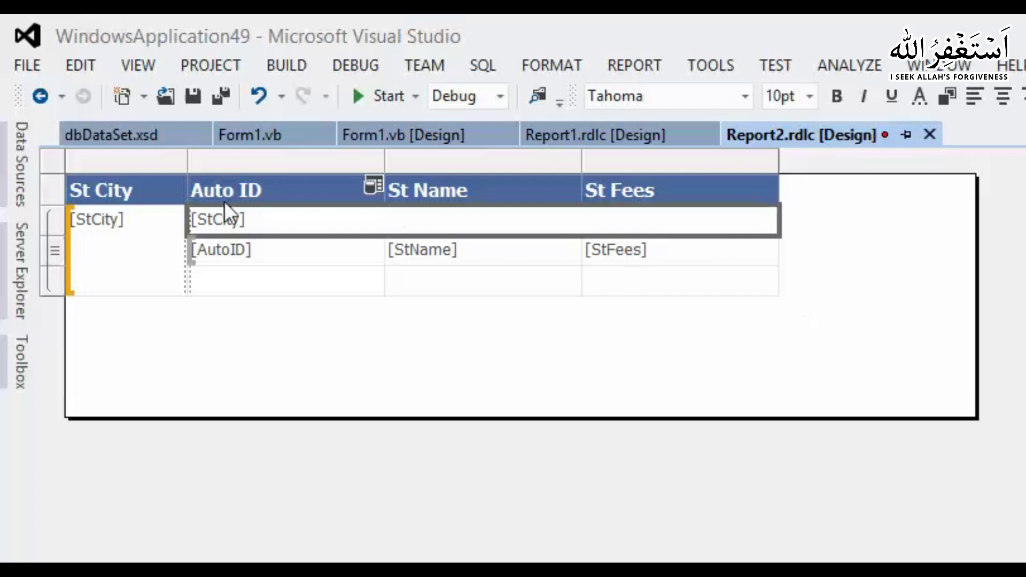
Merge the group footer cells from Auto ID to St Fees and insert a right-aligned [Sum(StFees)].
left_click_drag(378, 270, 618, 287)
right_click(316, 152)
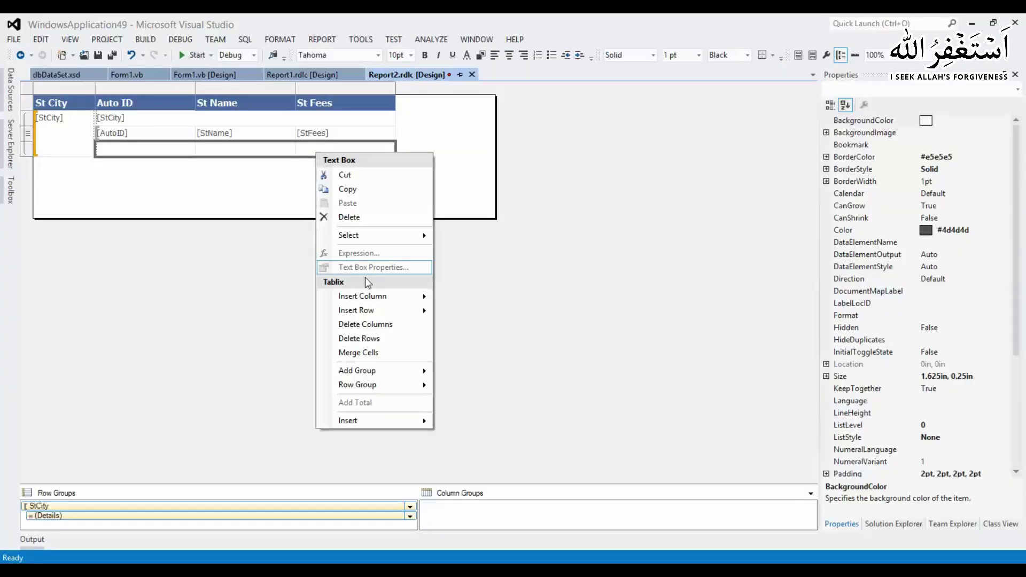
left_click(394, 354)
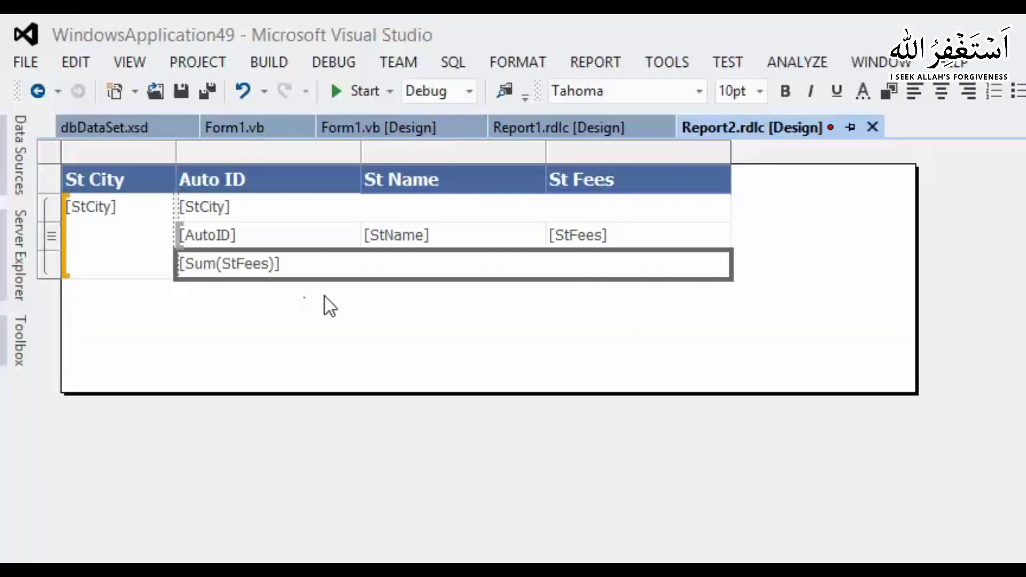
left_click(967, 91)
left_click(756, 300)
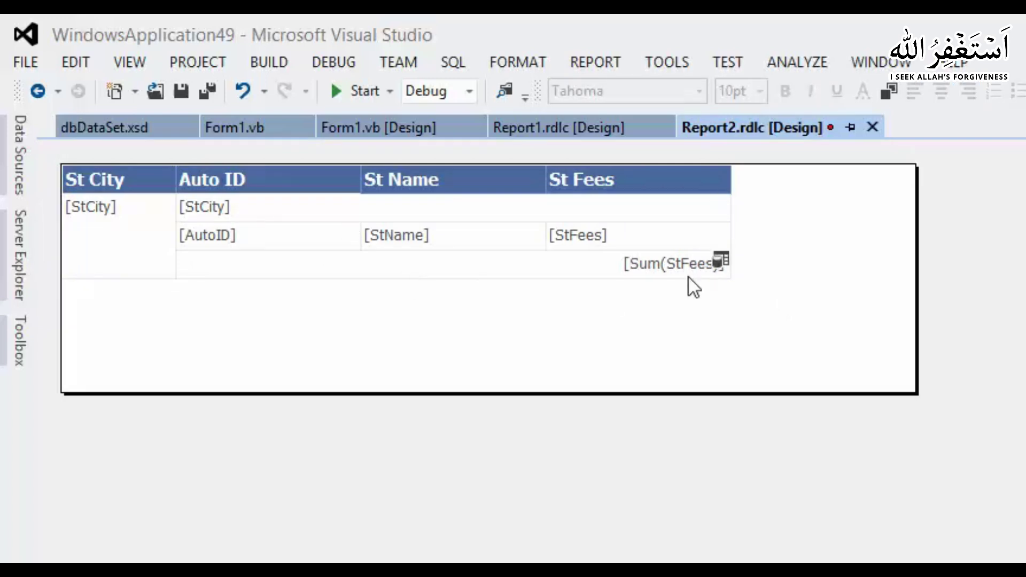
Make the [StCity] group header and the [Sum(StFees)] group footer text bold.
left_click(271, 208)
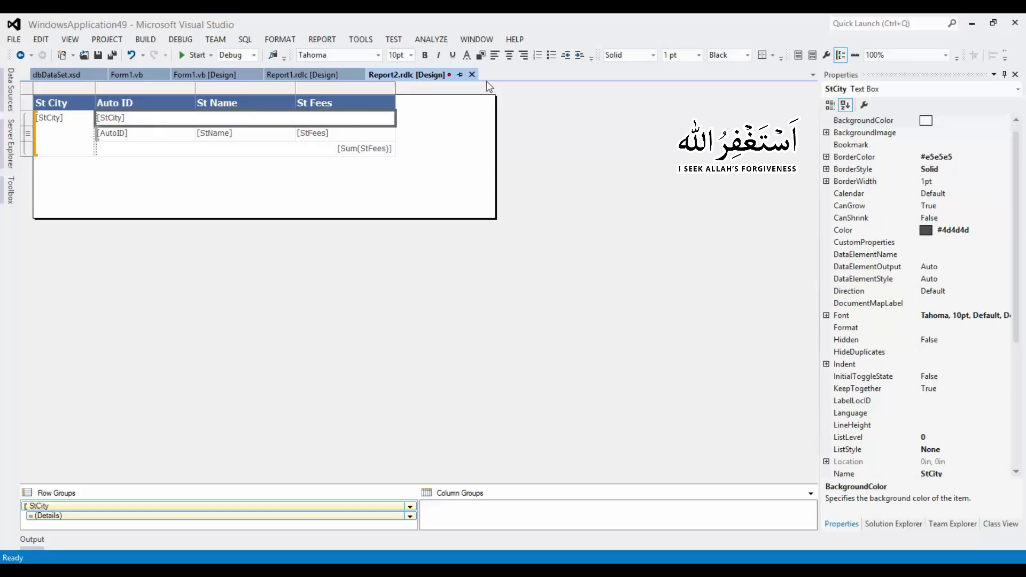
left_click(425, 55)
left_click(294, 149)
left_click(425, 55)
Delete the separate St City group column before Auto ID.
left_click(85, 124)
left_click(88, 88)
key("Delete")
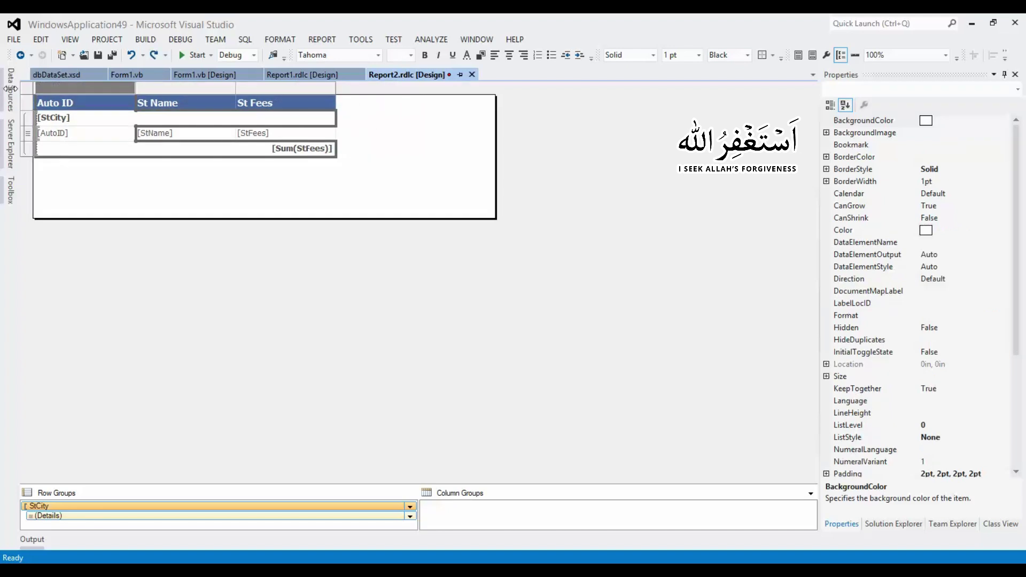
left_click(136, 192)
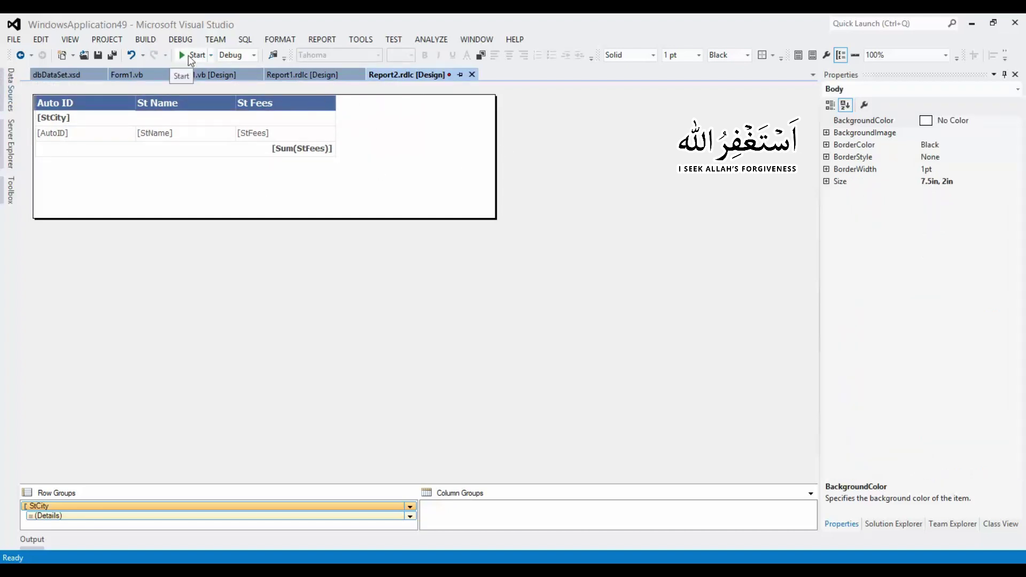
Run the application and show the report with its city headers and fee subtotals.
left_click(188, 55)
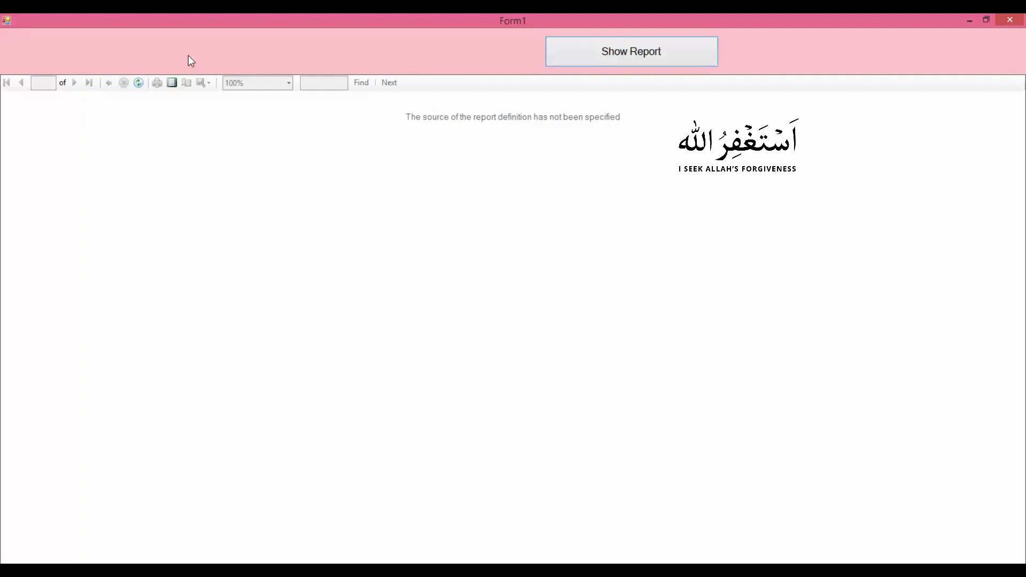
left_click(624, 63)
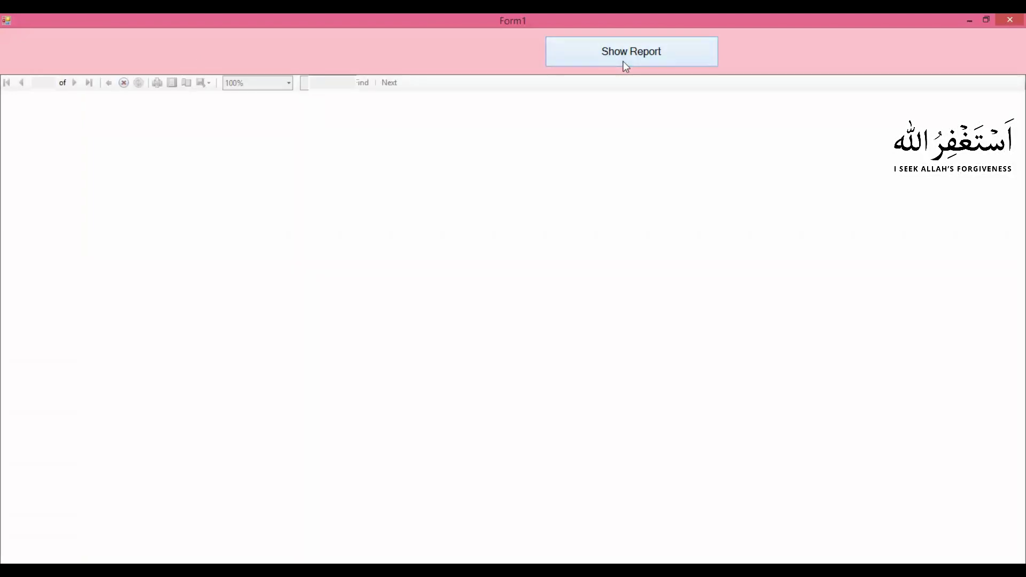